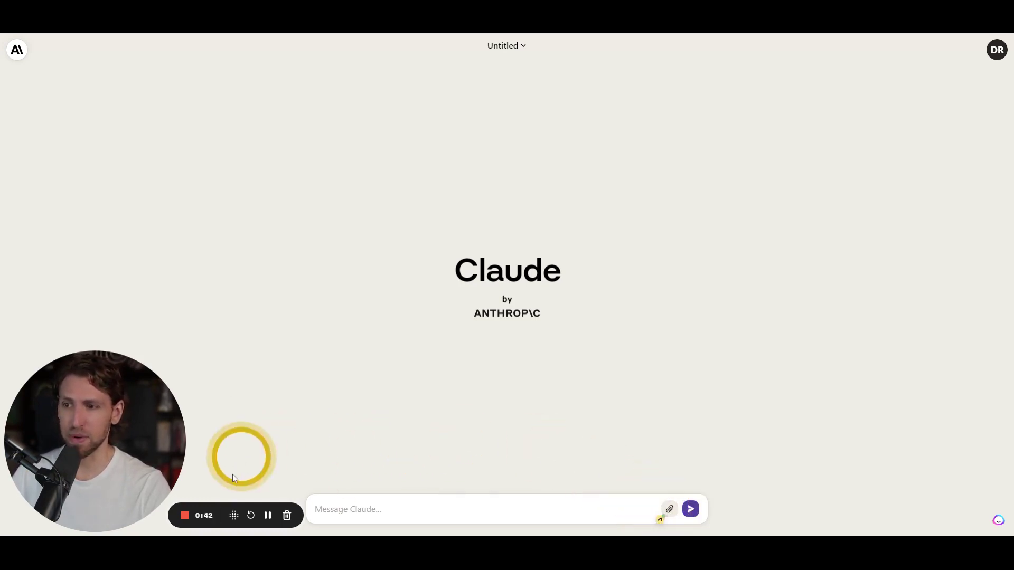
# Step: Attach the survey responses CSV and send 'Analyze' to get high-level author observations
pyautogui.click(268, 515)
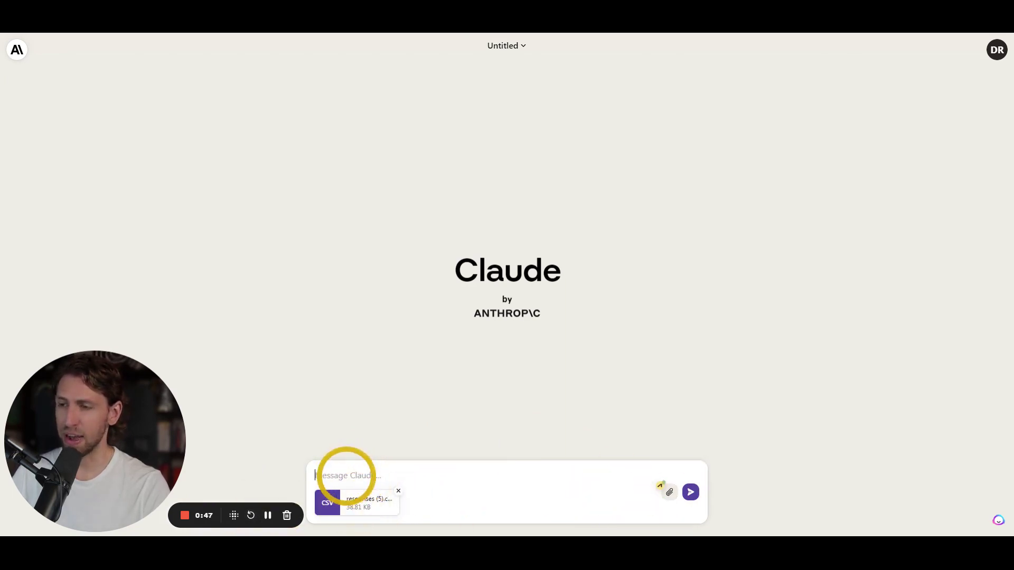
pyautogui.write('Analyze')
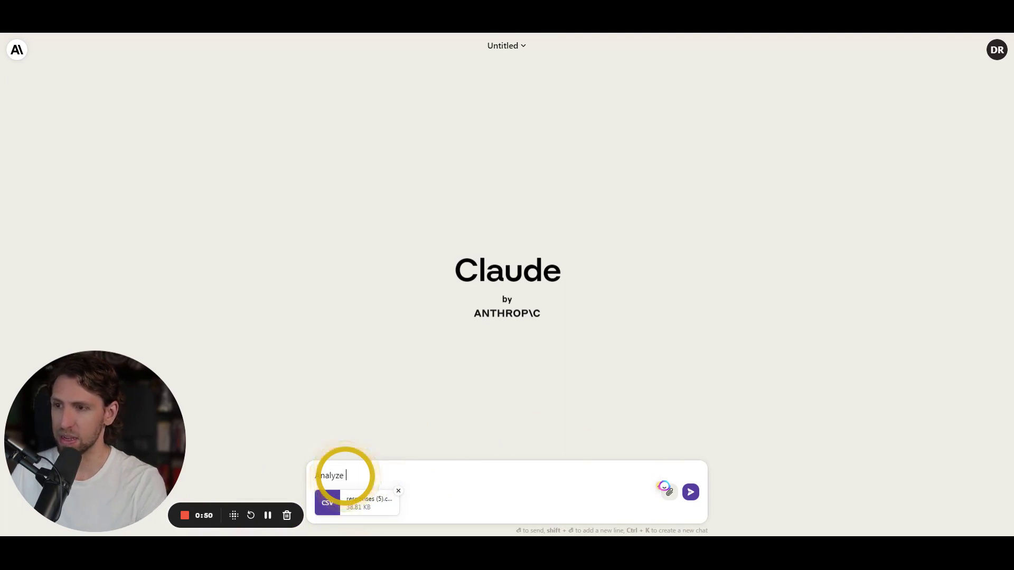
pyautogui.press('Return')
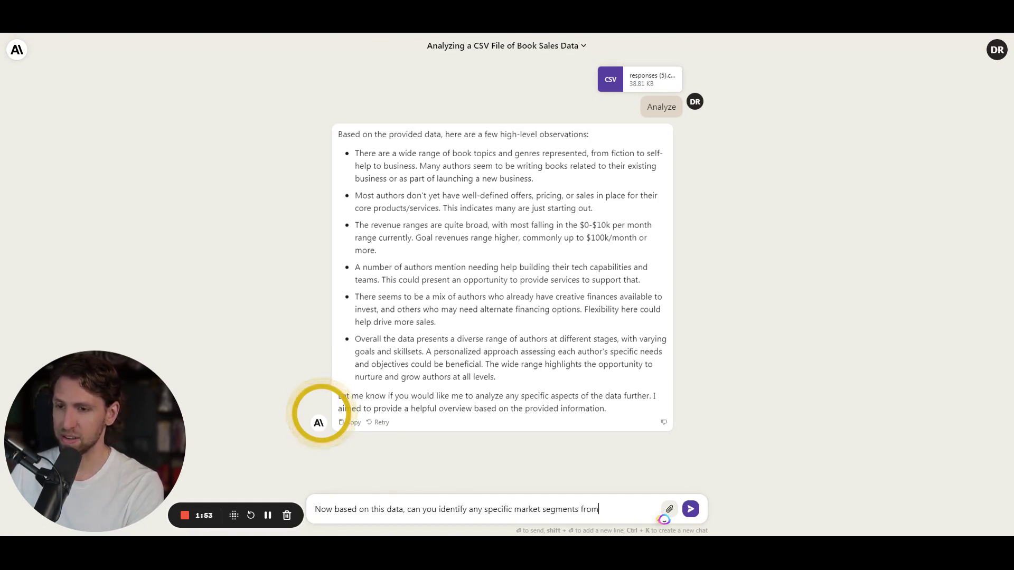
# Step: Ask which author segments best suit a done-for-you book funnel creation offer
pyautogui.write('best suited for a done-for-you book funnel creation offer?')
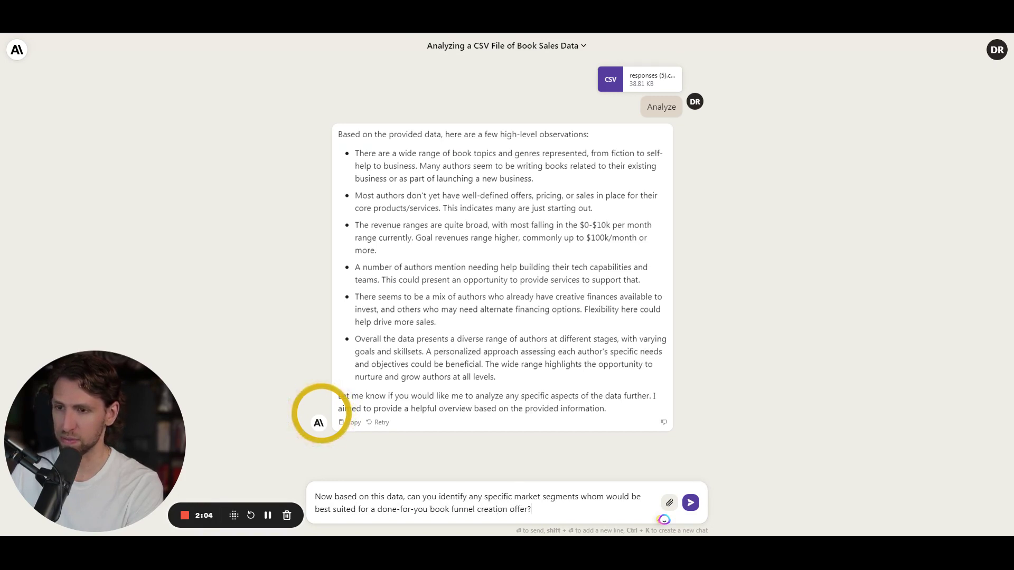
pyautogui.press('Return')
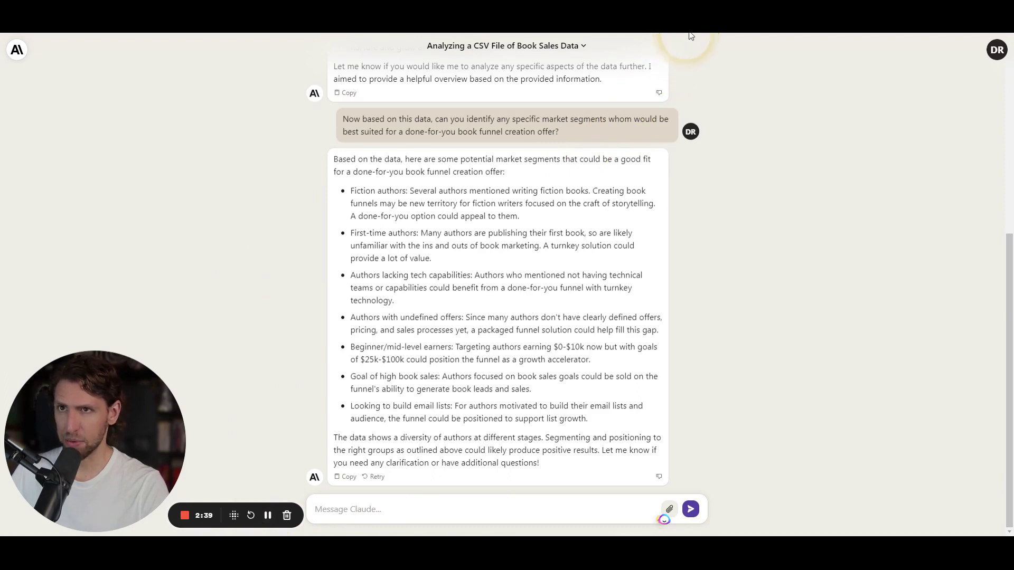
# Step: Draft the top-three segment request covering demographics, psychographics and marketer-and-psychologist motivation insights
pyautogui.click(356, 509)
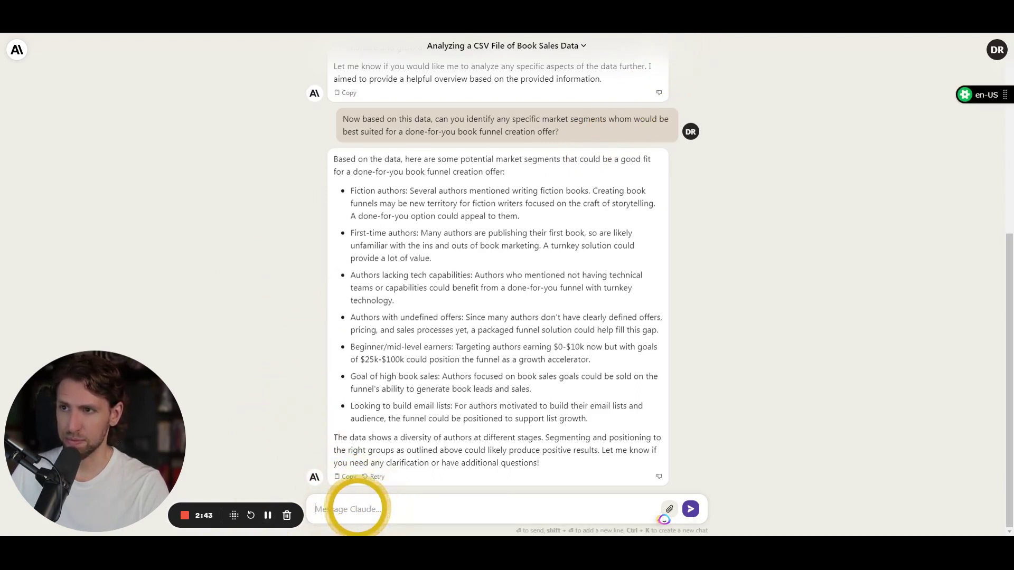
pyautogui.click(315, 481)
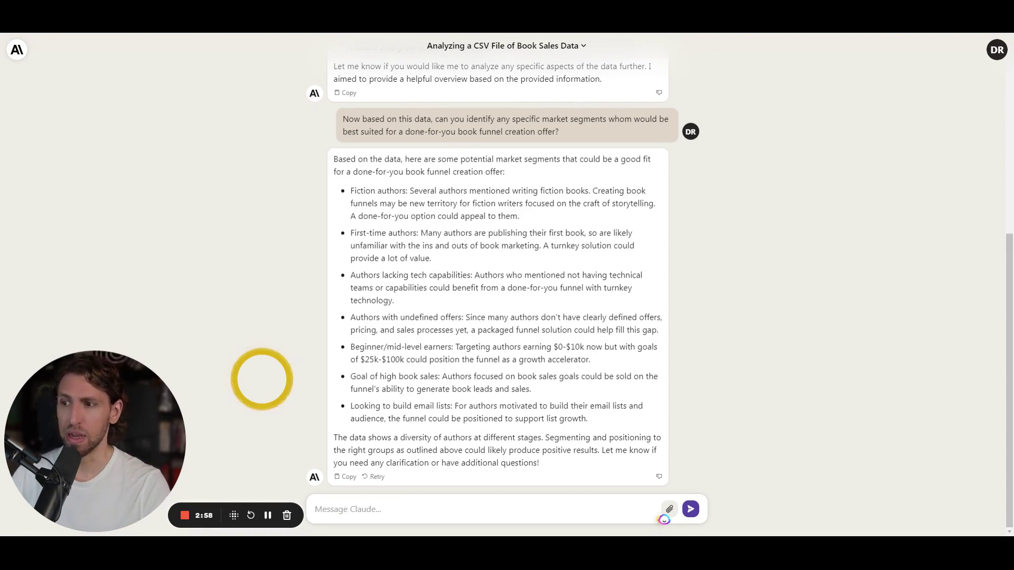
pyautogui.click(351, 509)
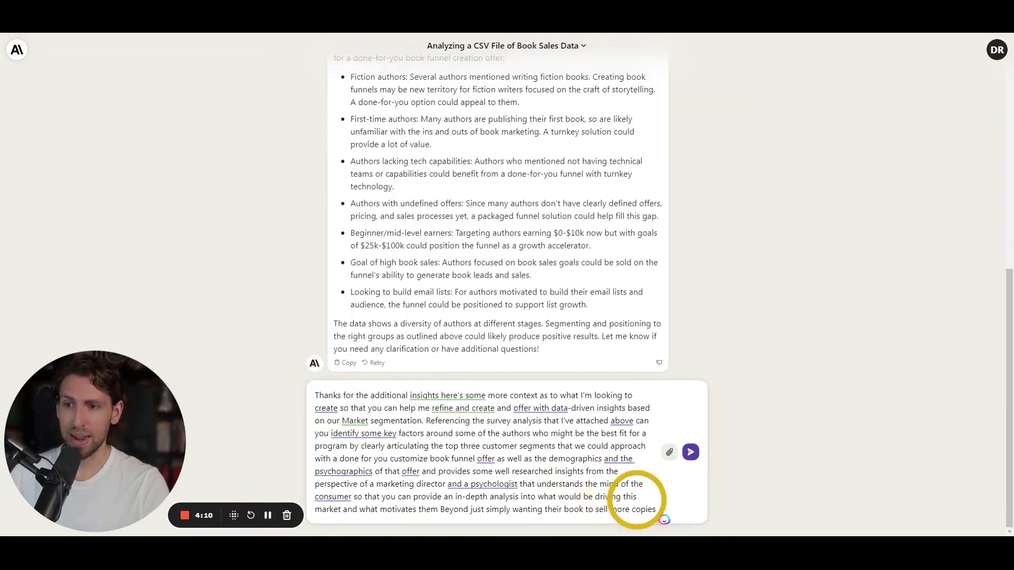
pyautogui.click(639, 496)
# Step: Send the segmentation request and review the first-time, spiritual/self-help and business expert author profiles
pyautogui.press('Return')
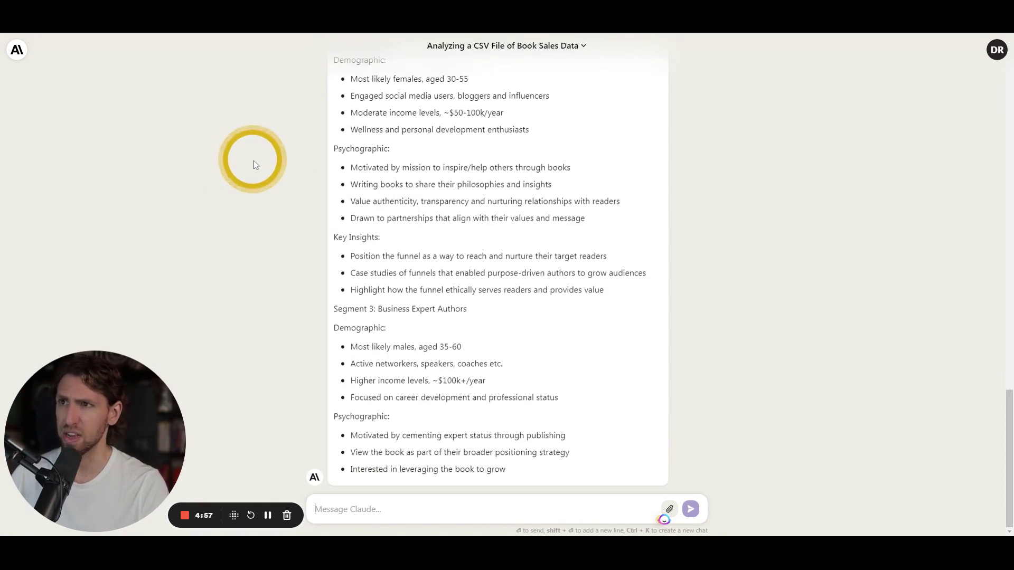
pyautogui.scroll(3, 254, 162)
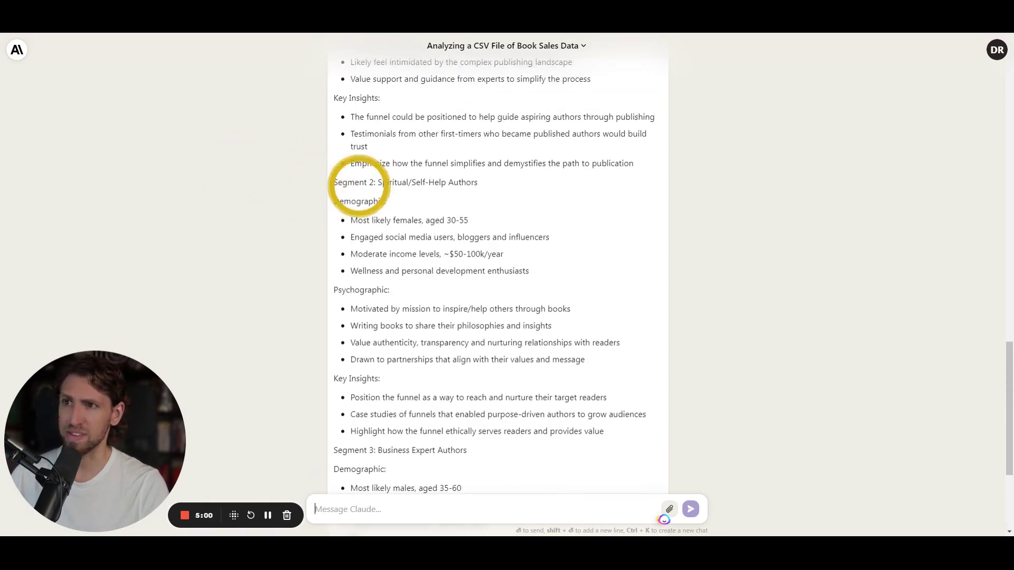
pyautogui.scroll(-1, 353, 196)
pyautogui.scroll(-2, 293, 211)
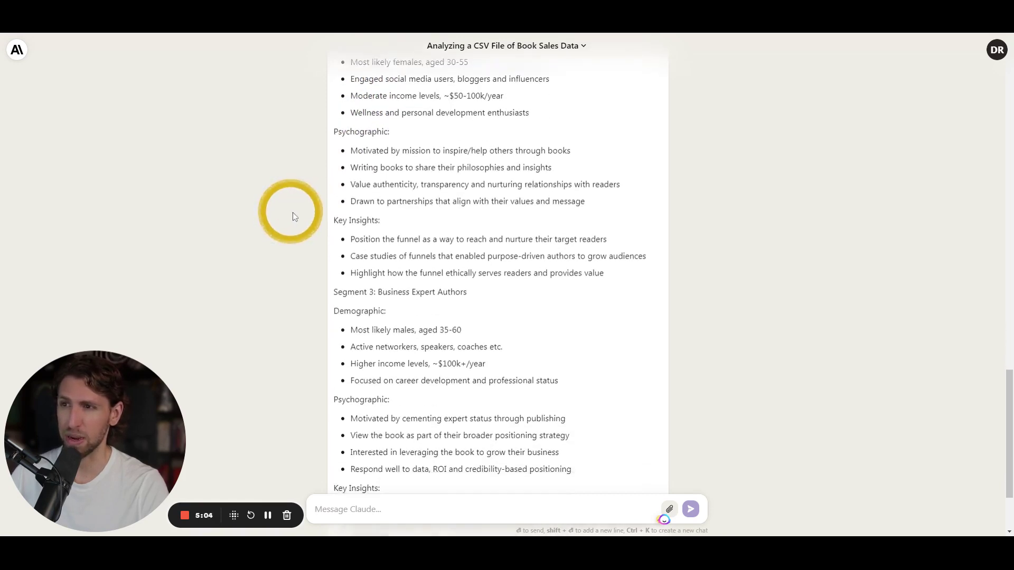
pyautogui.scroll(-1, 332, 159)
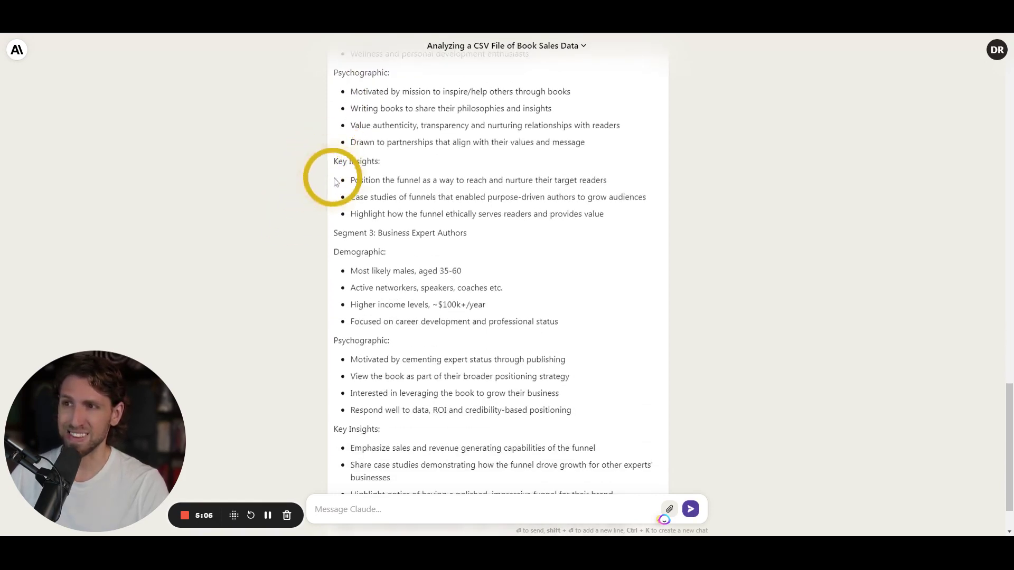
pyautogui.scroll(-1, 317, 206)
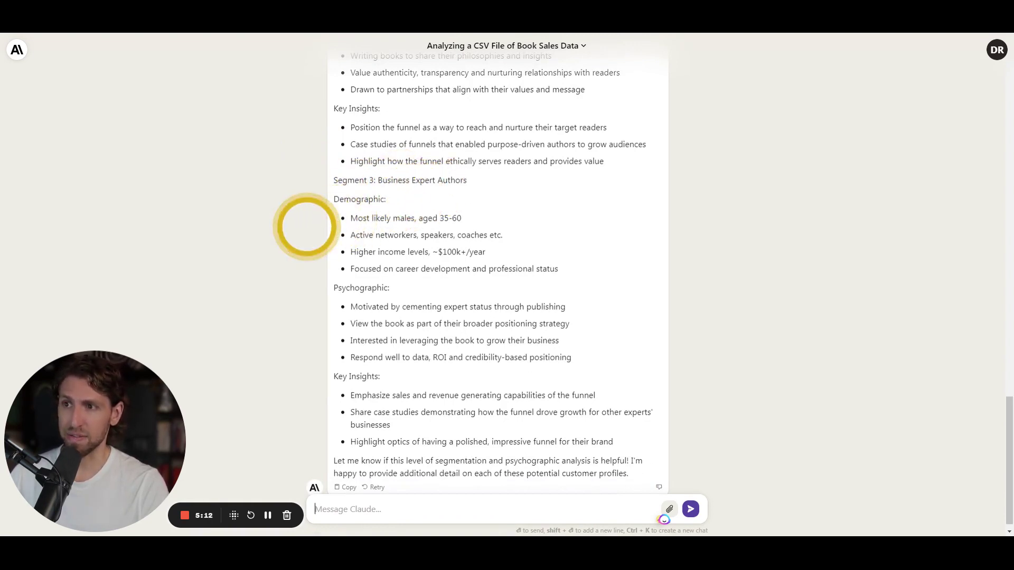
pyautogui.scroll(-1, 321, 237)
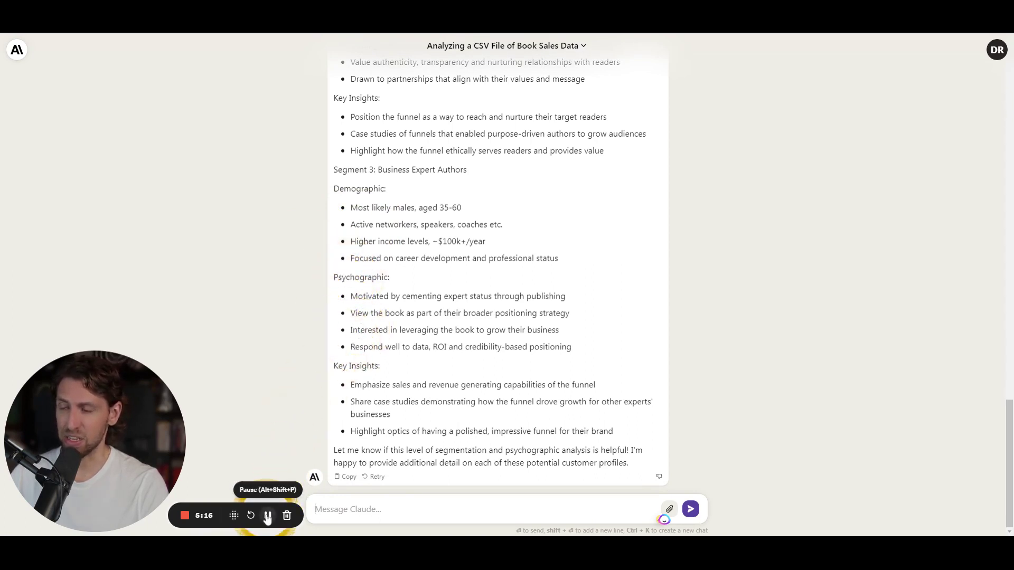
# Step: Paste the prepared world-class marketer avatar research prompt into the message box
pyautogui.click(376, 504)
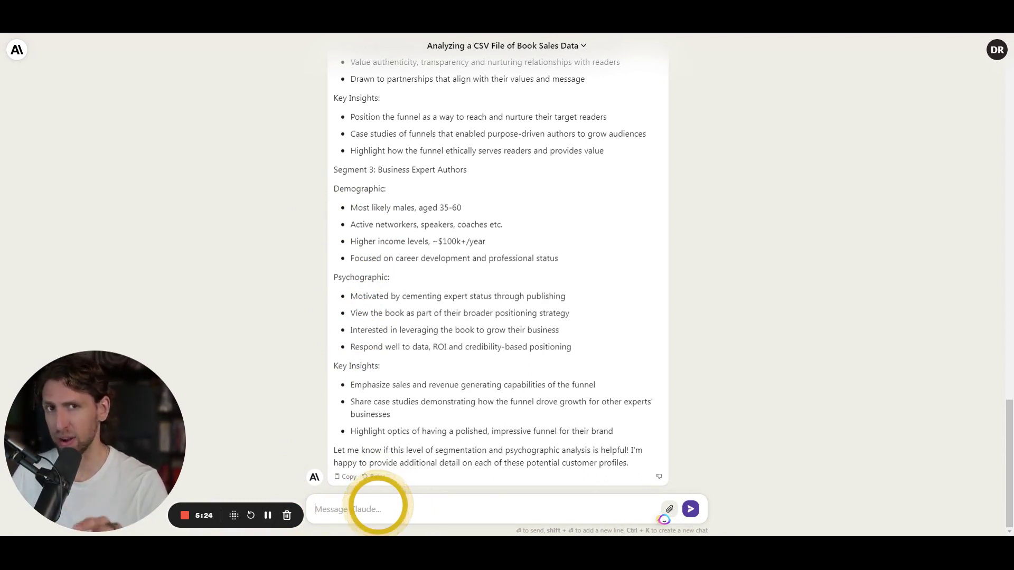
pyautogui.hotkey('ctrl', 'v')
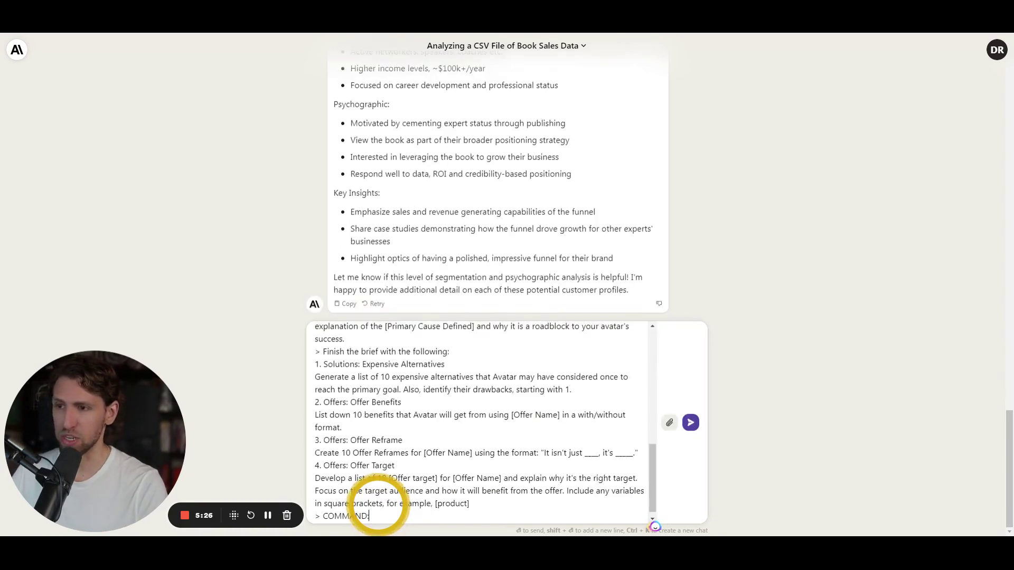
pyautogui.scroll(15, 378, 504)
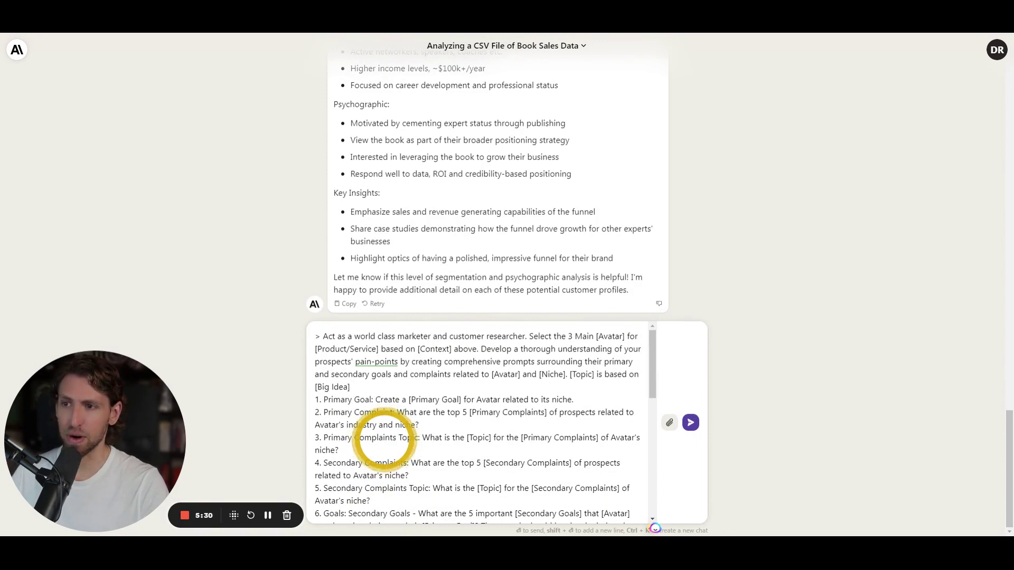
# Step: Submit the avatar prompt covering goals, complaints, expensive alternatives, offer benefits and reframes
pyautogui.press('Return')
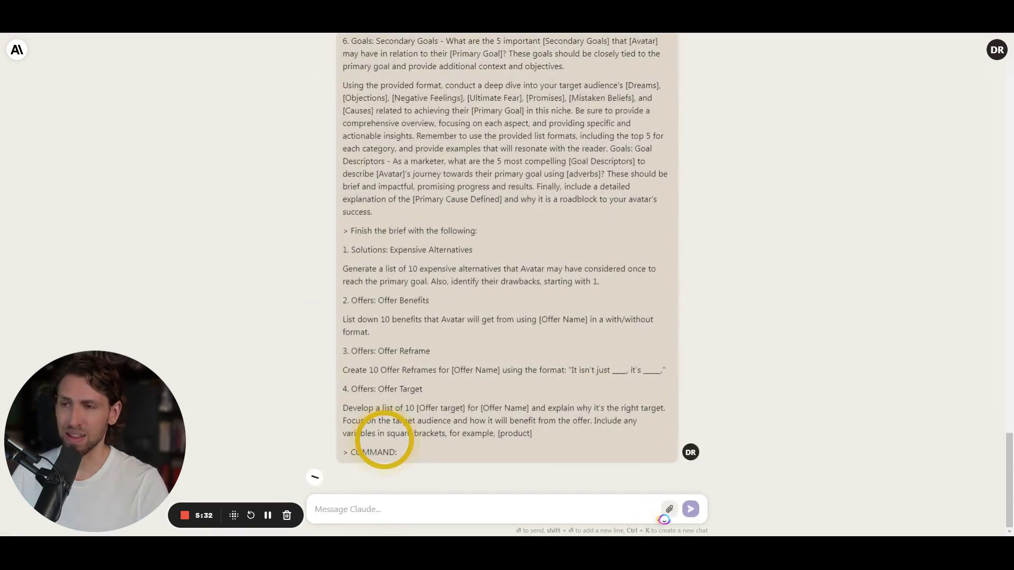
pyautogui.scroll(8, 300, 363)
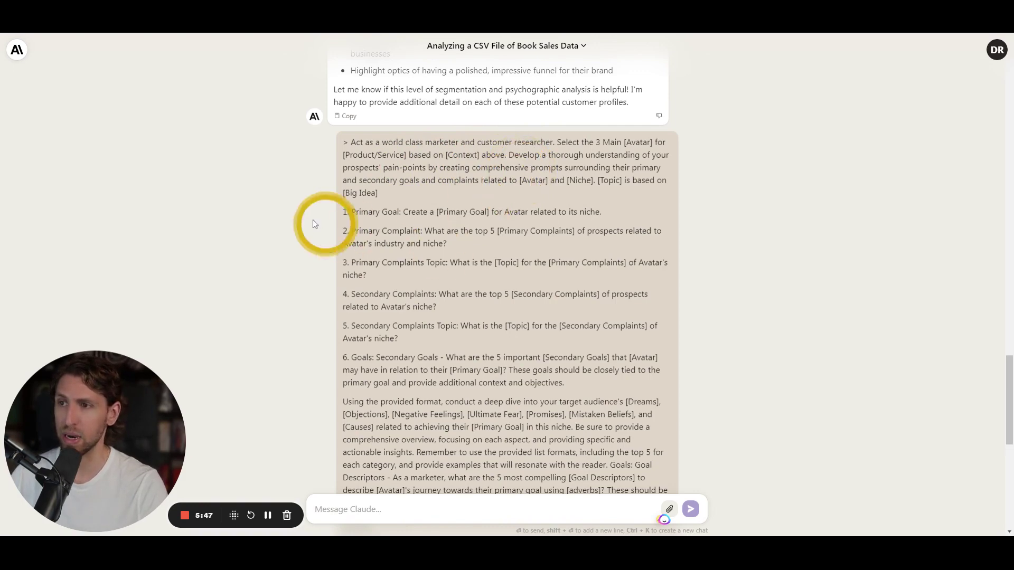
# Step: Follow the avatar brief down to its Offer Target and Primary Cause Defined sections
pyautogui.scroll(-10, 298, 210)
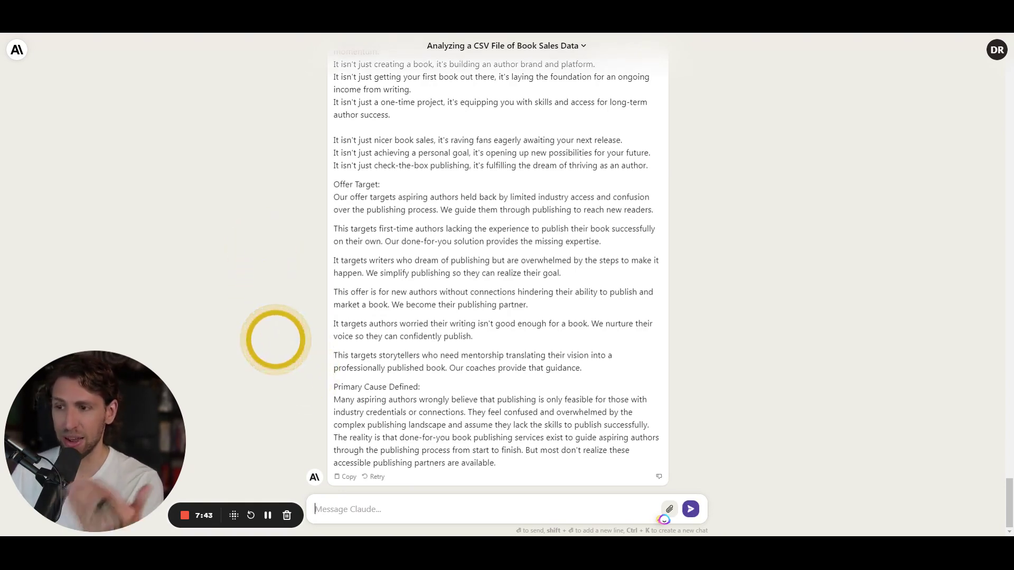
# Step: Send 'Continue going deeper by providing key insights in the development of this offer to target this customer'
pyautogui.write('Continue th')
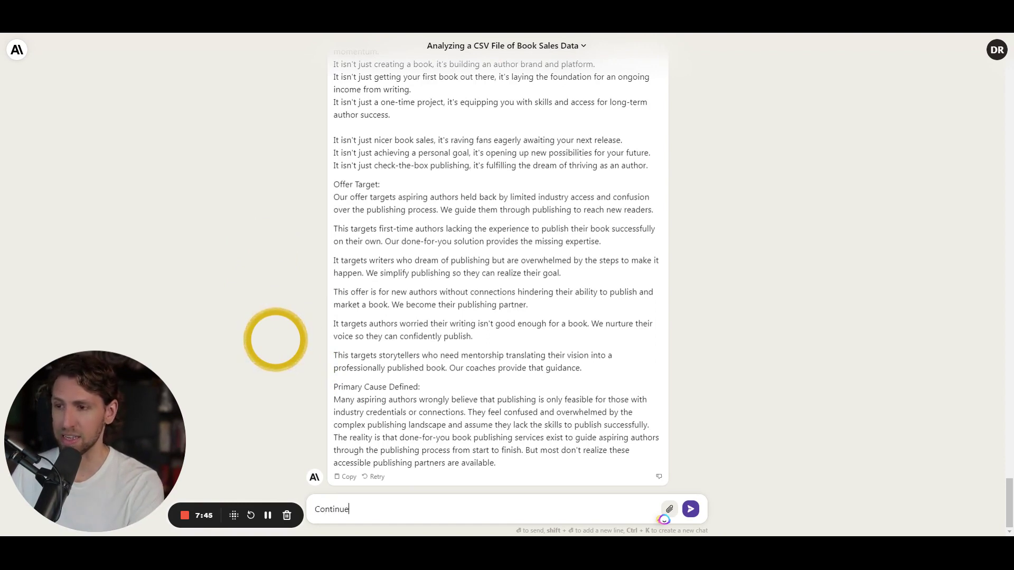
pyautogui.press('BackSpace')
pyautogui.press('BackSpace')
pyautogui.write('going ')
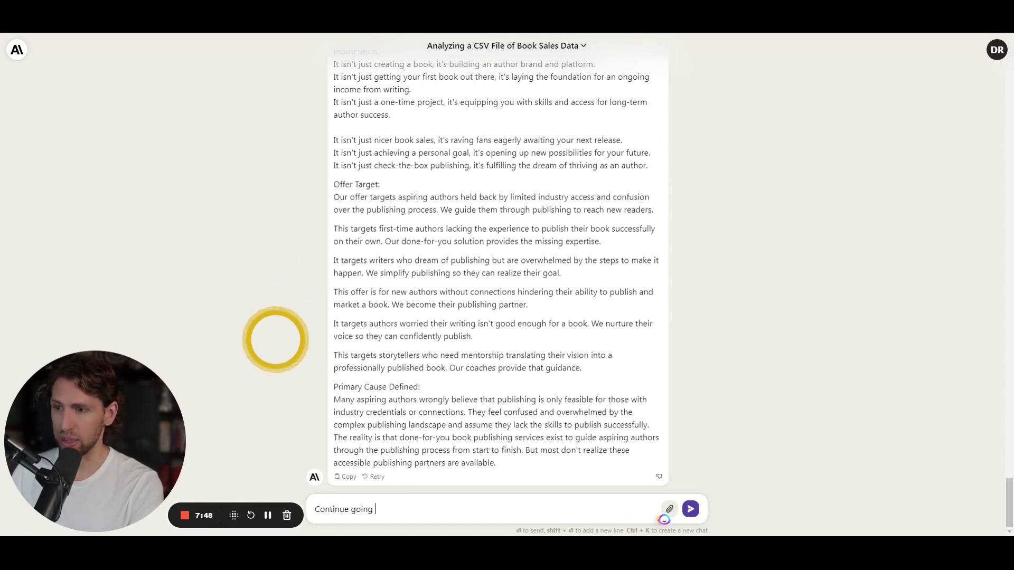
pyautogui.write('deeper b')
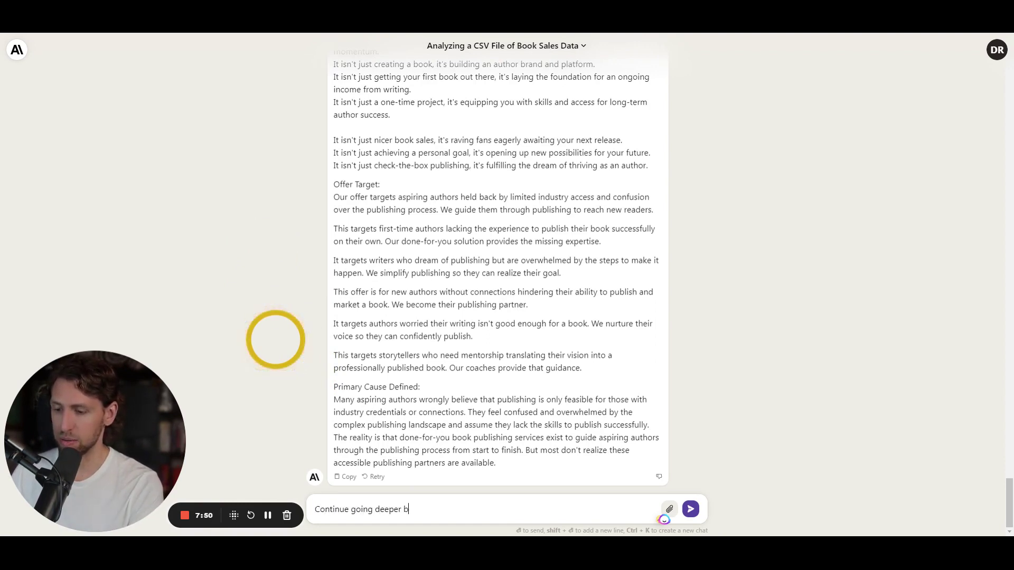
pyautogui.write('y providing key insig')
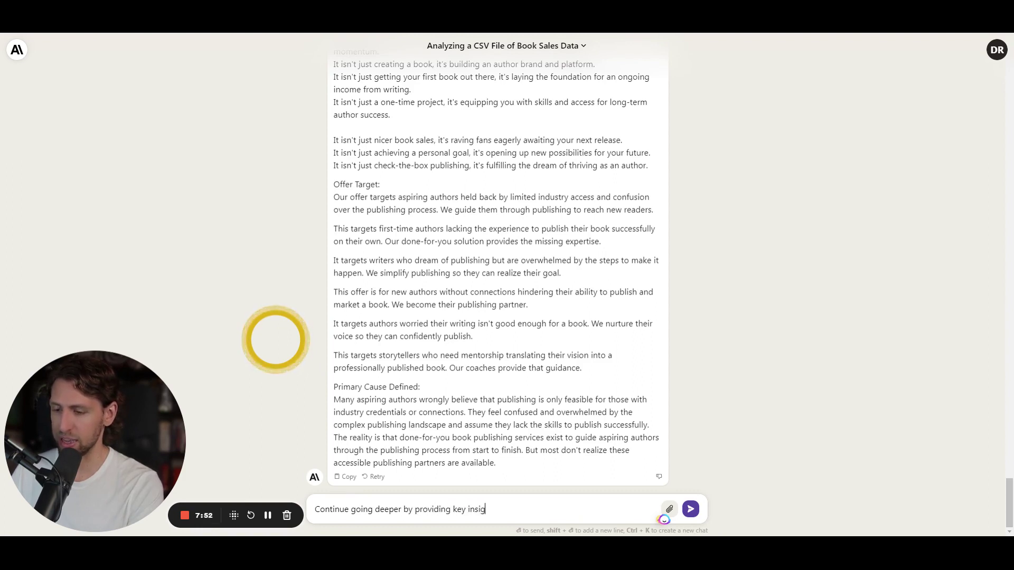
pyautogui.write('hts in the developme')
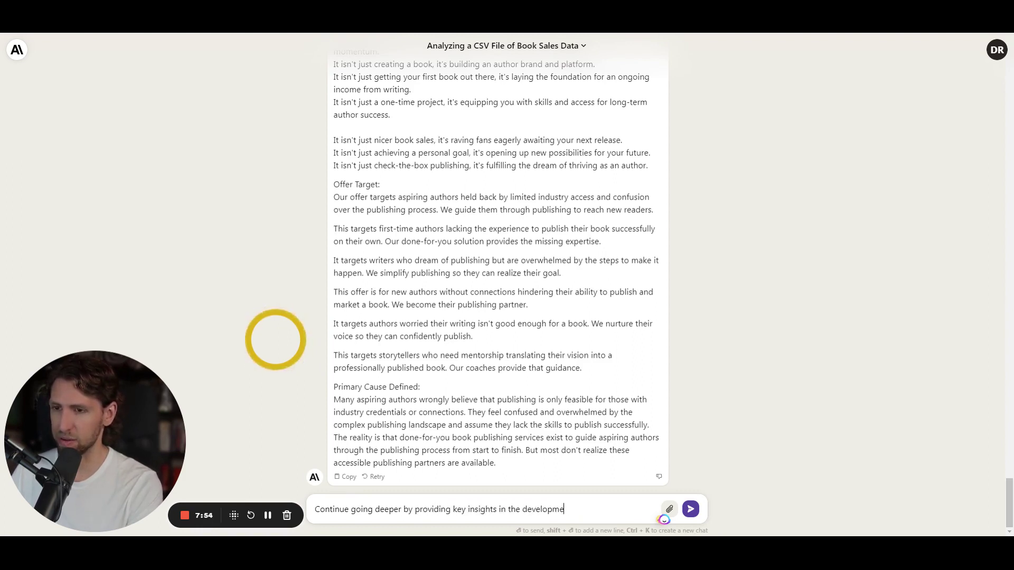
pyautogui.write('nt of this offe')
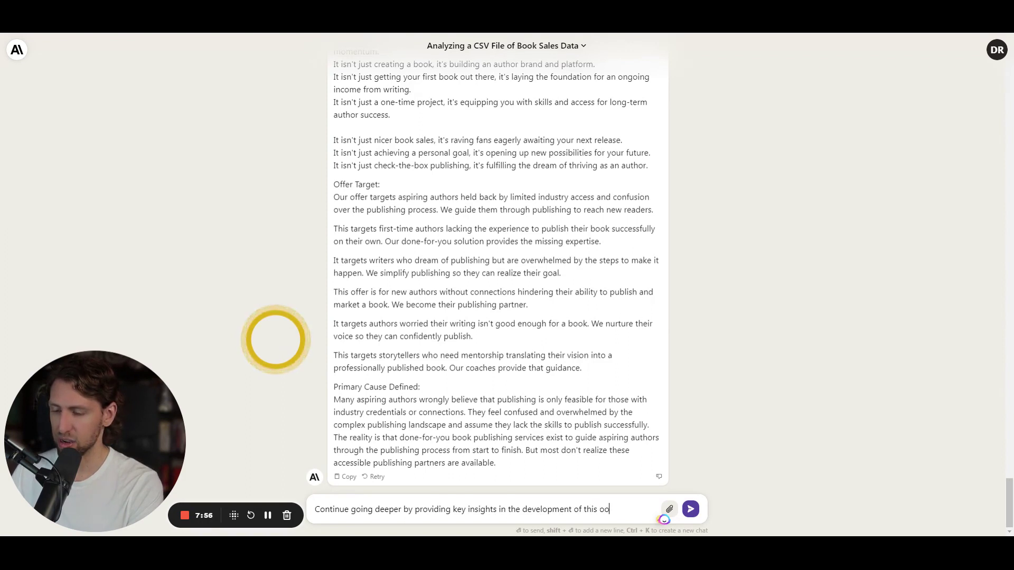
pyautogui.write('r to target t')
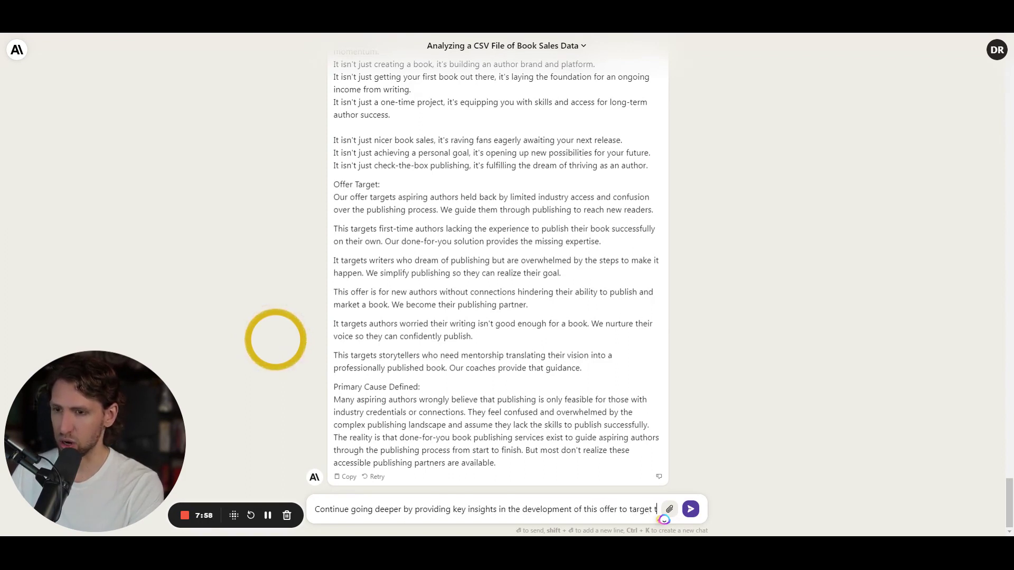
pyautogui.write('his customer spci')
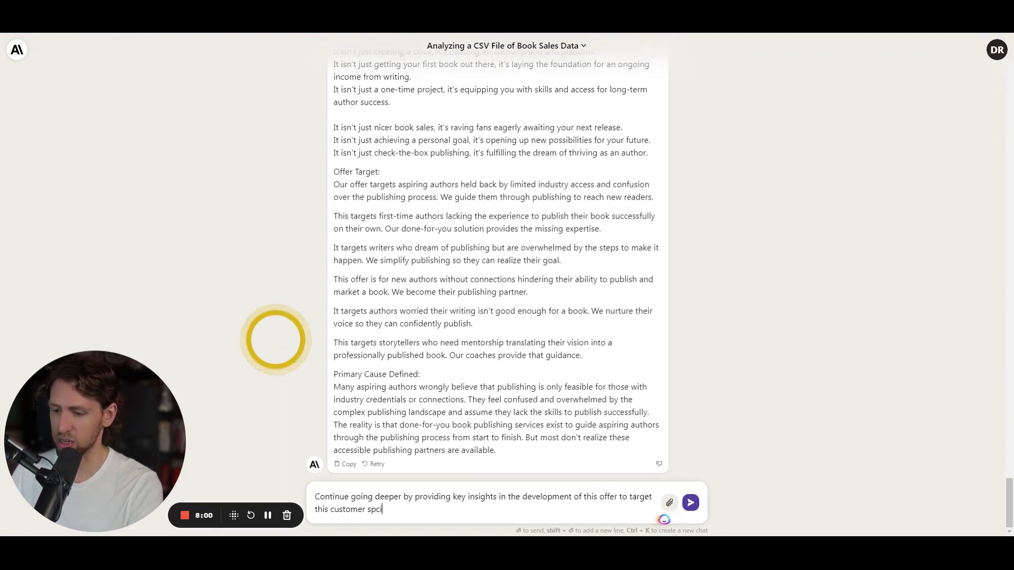
pyautogui.write('fically')
pyautogui.press('Return')
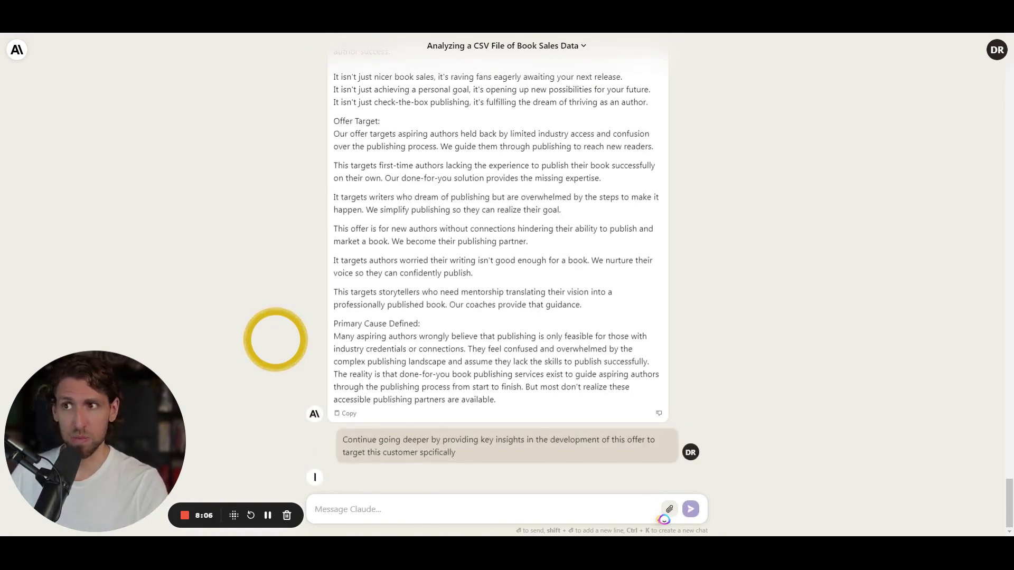
# Step: Scroll back over the earlier brief, then down to follow the new offer-insights reply
pyautogui.scroll(6, 286, 345)
pyautogui.scroll(20, 285, 341)
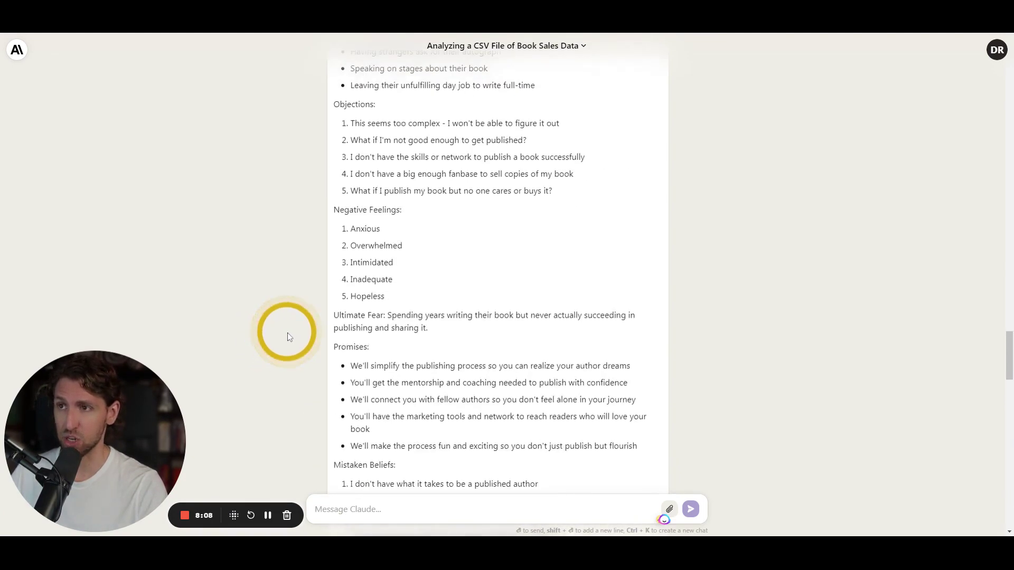
pyautogui.scroll(5, 285, 327)
pyautogui.scroll(-3, 285, 311)
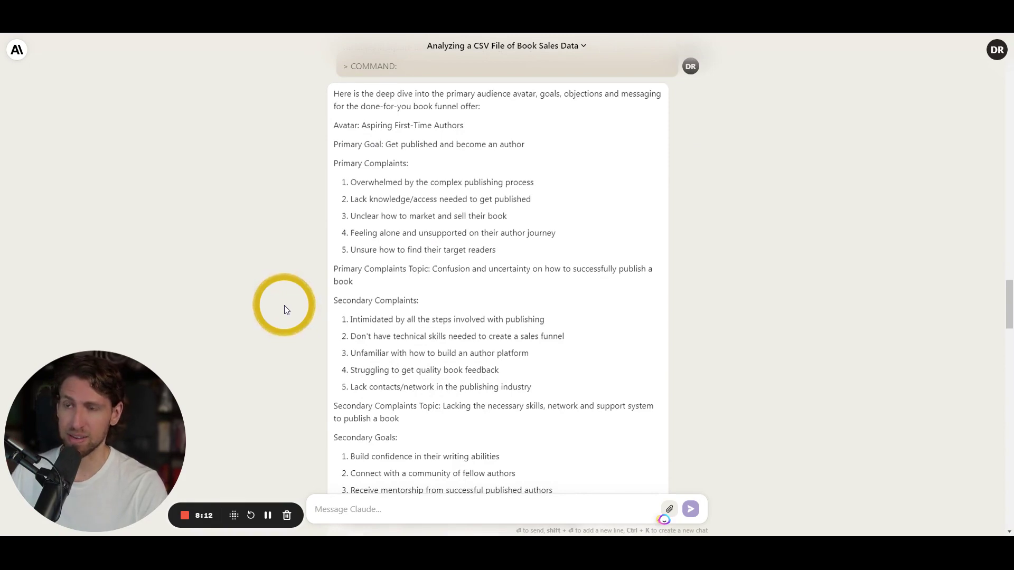
pyautogui.scroll(-20, 285, 306)
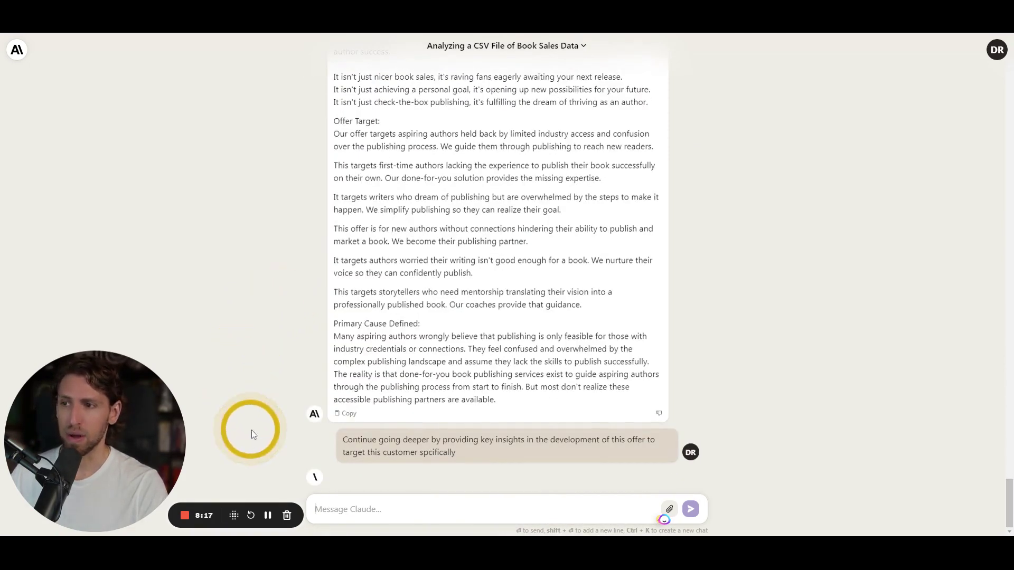